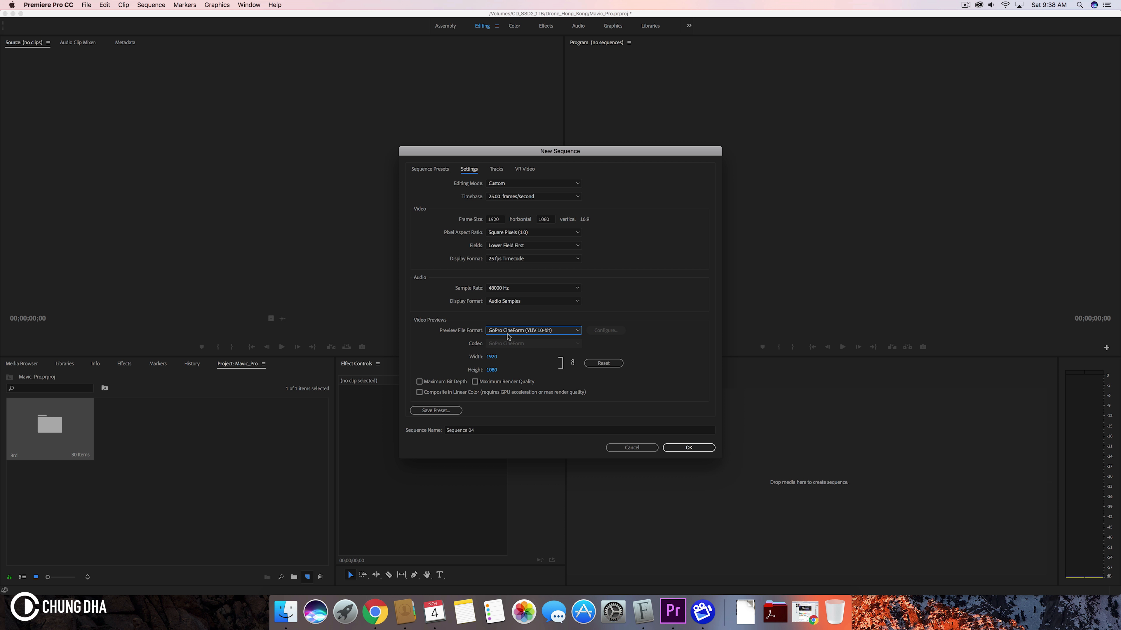
Confirm the custom 1920 x 1080 settings with GoPro CineForm (YUV 10-bit) previews to create Sequence 04.
click(443, 413)
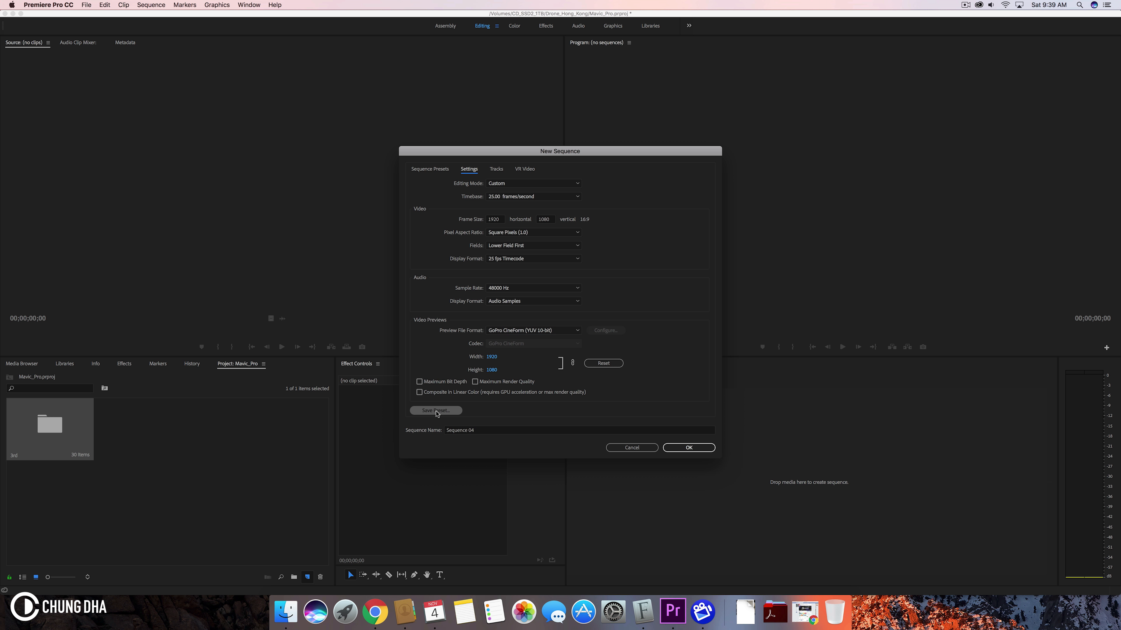
click(569, 371)
click(689, 449)
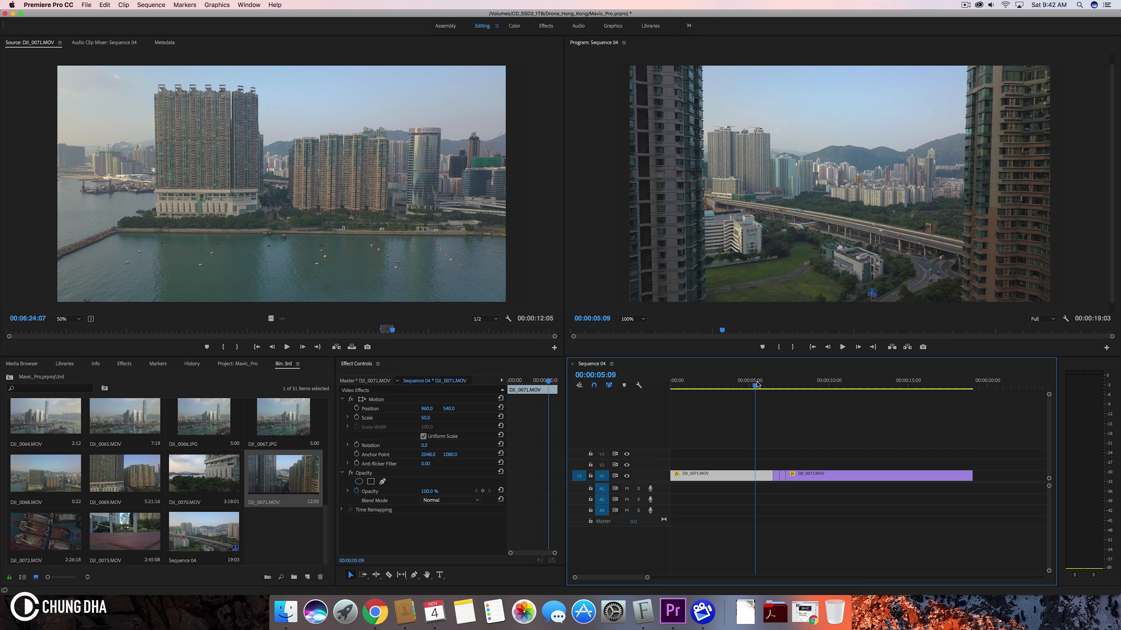
Save the project and nest the short segment at the end of the first DJI_0071.MOV clip, accepting the default name.
drag(756, 386, 779, 376)
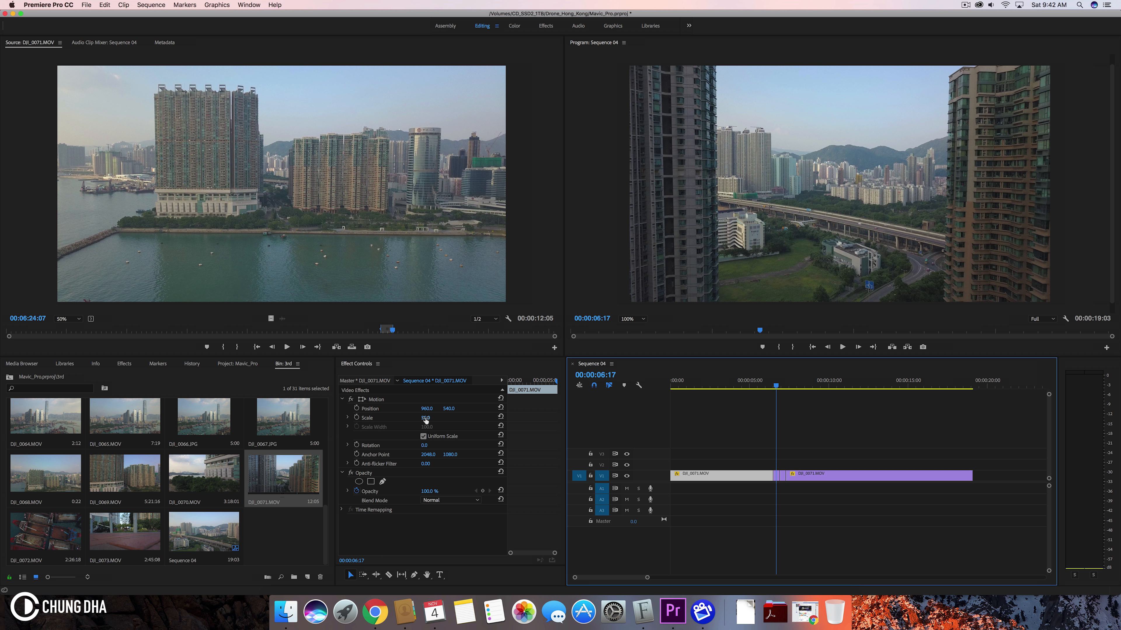
click(776, 476)
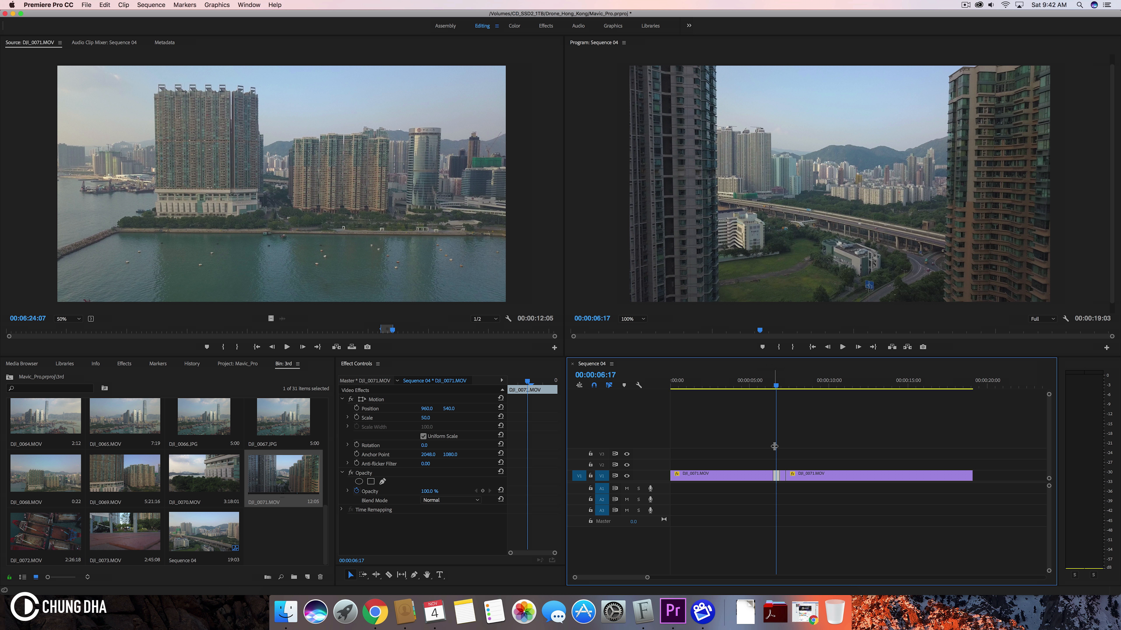
key(cmd+s)
right_click(778, 478)
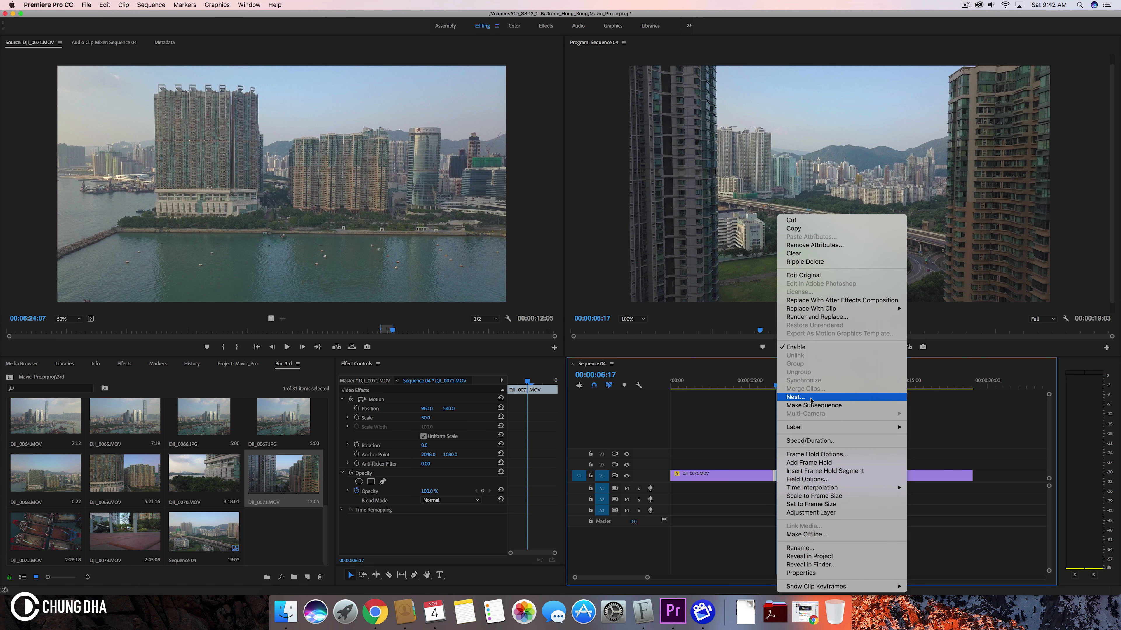
click(792, 397)
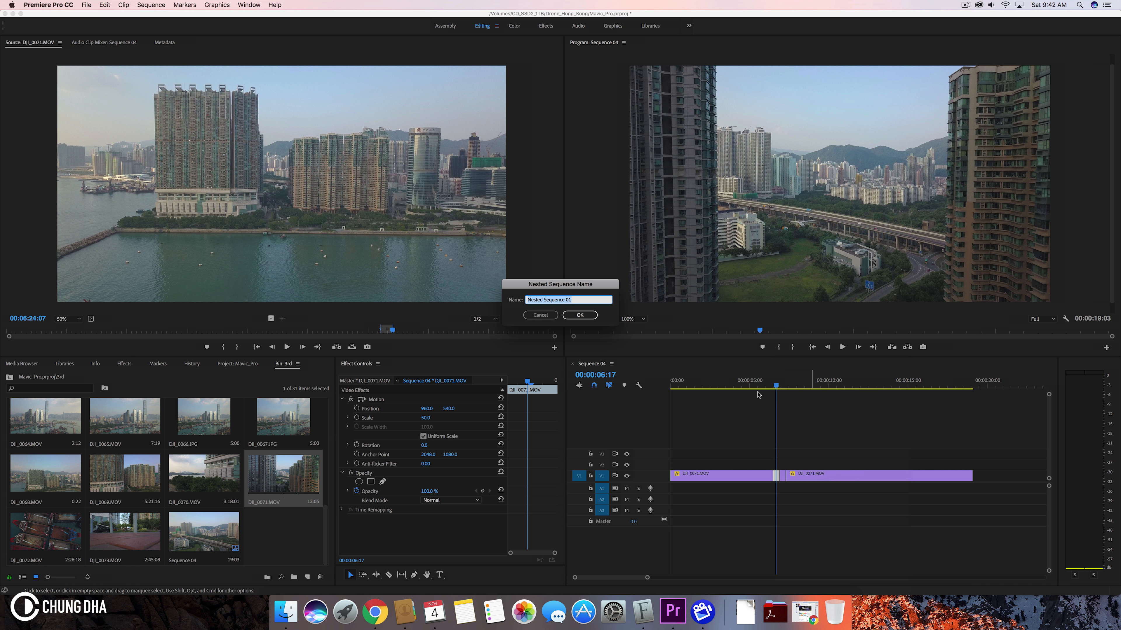
click(581, 315)
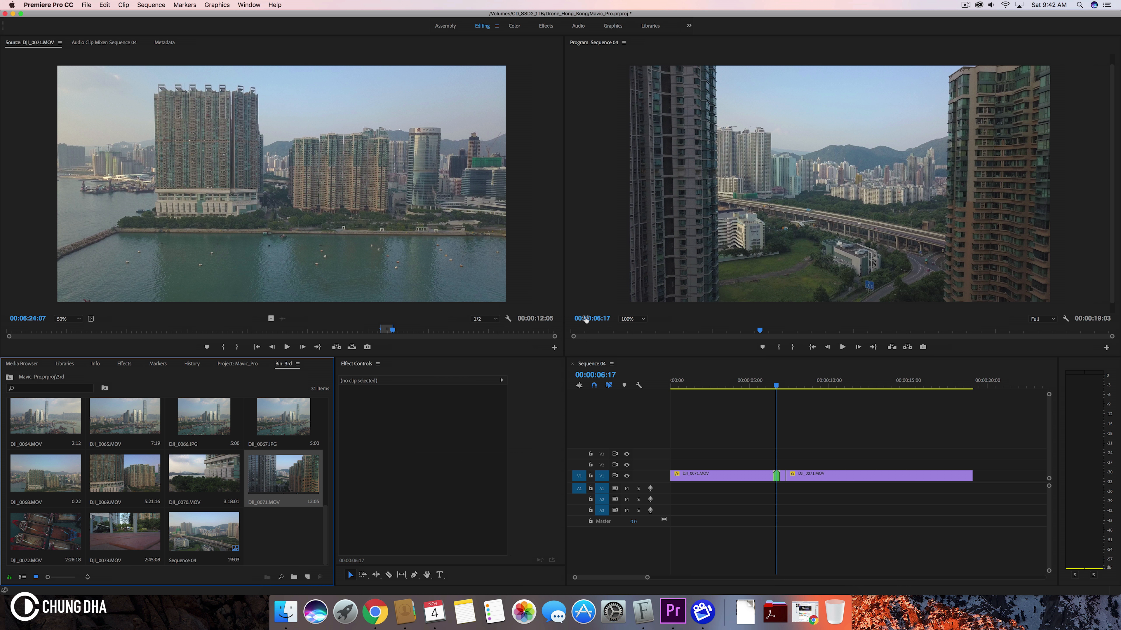
Nest the short segment just after the first nested clip, accepting the default name, and scrub across the cut.
click(780, 476)
right_click(781, 477)
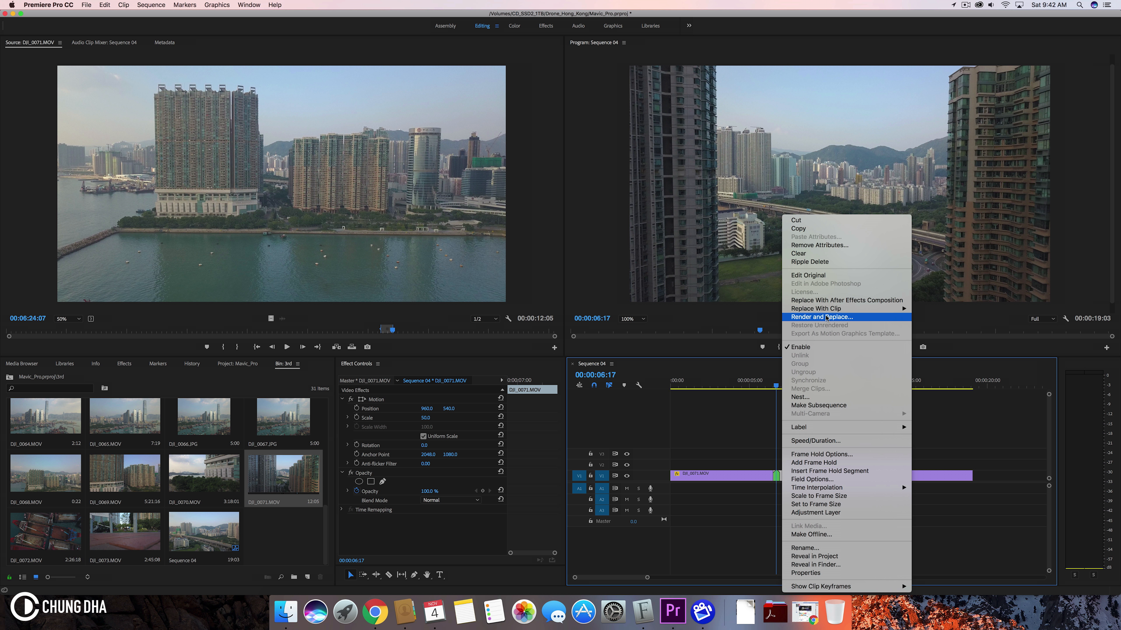
click(800, 397)
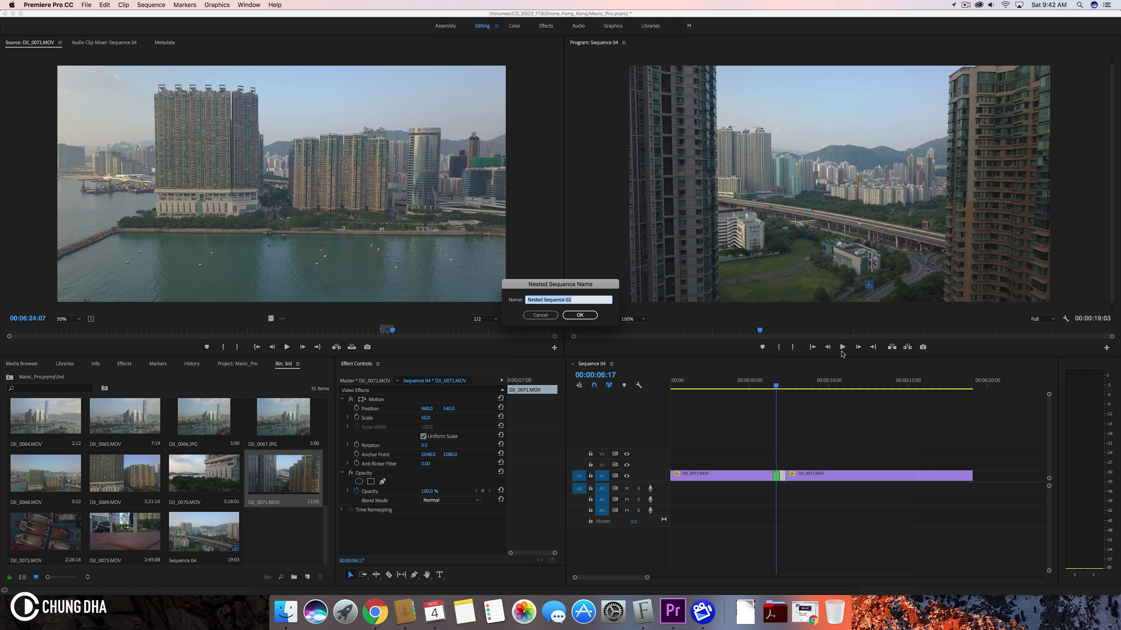
click(582, 316)
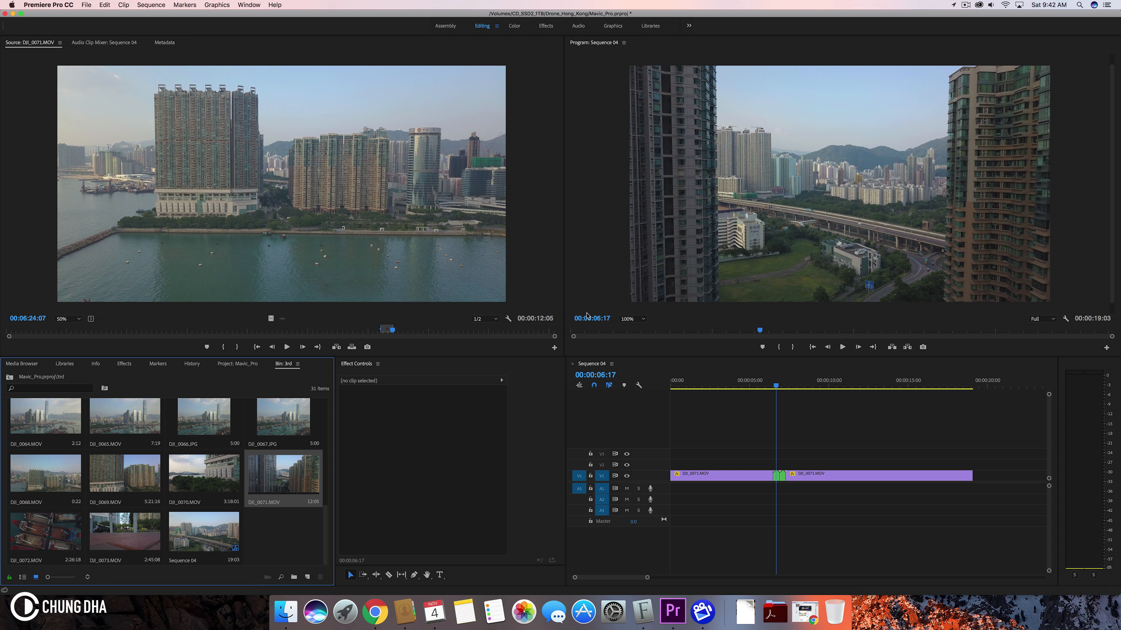
click(775, 389)
drag(777, 390, 784, 391)
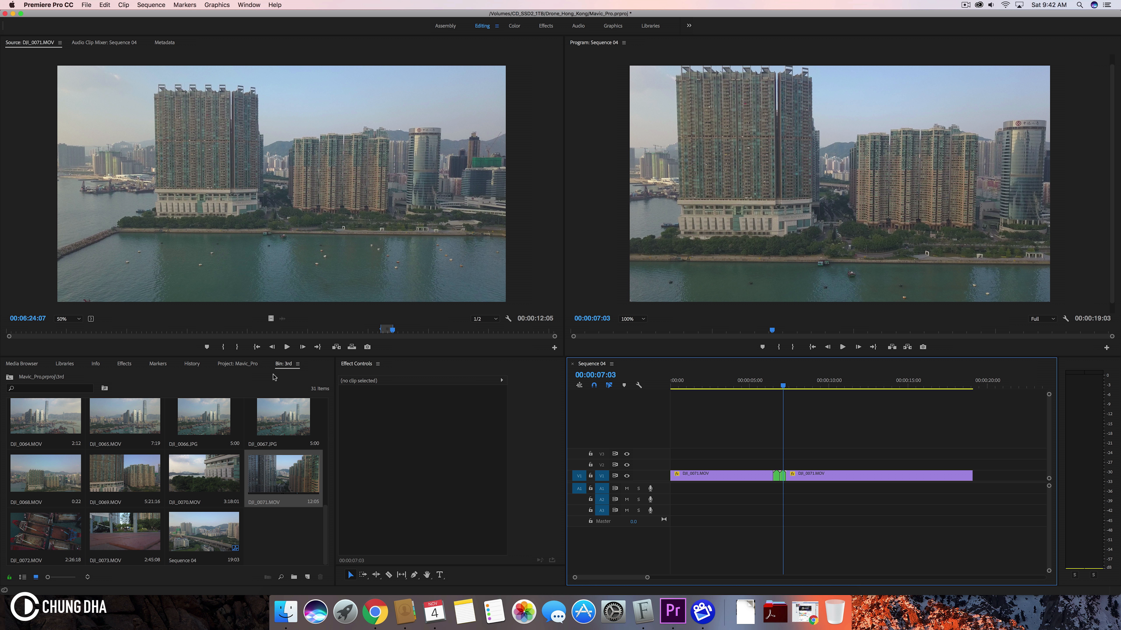
Apply the ChungDha Zoom OUT OUT preset to the first nested clip and ChungDha Zoom OUT IN to the second.
click(124, 363)
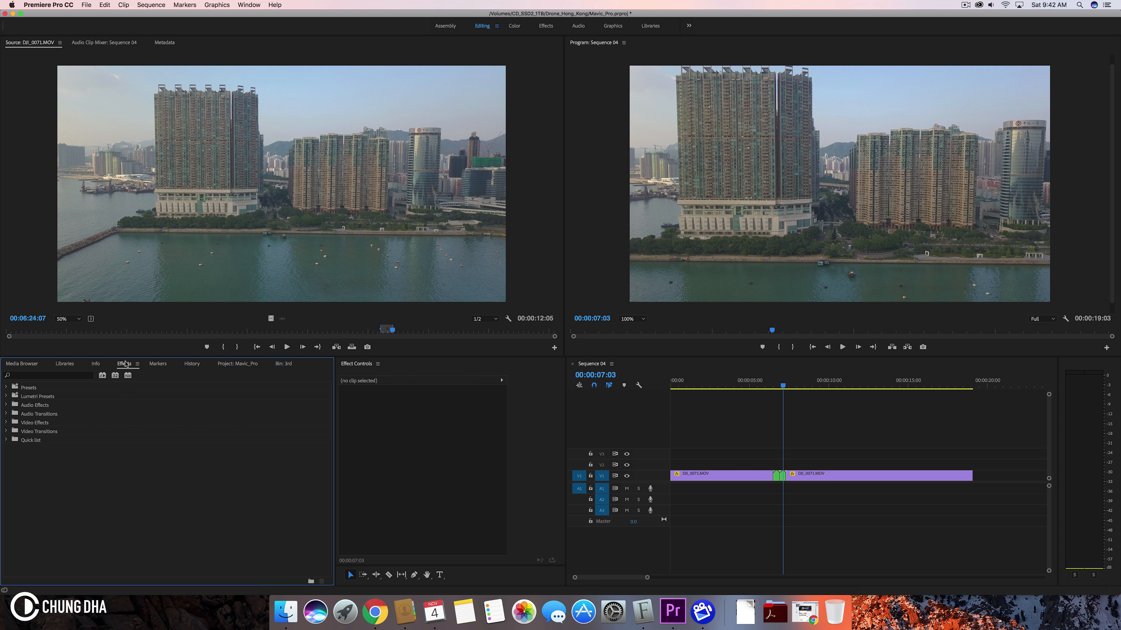
click(6, 387)
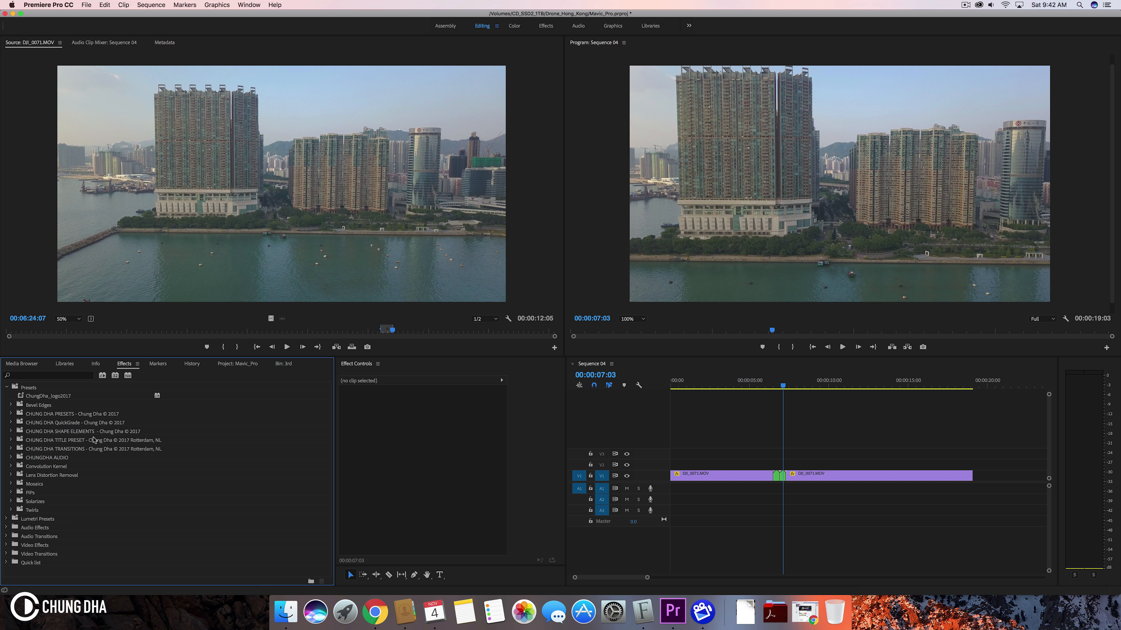
click(11, 449)
scroll(114, 486, down, 2)
scroll(115, 487, down, 2)
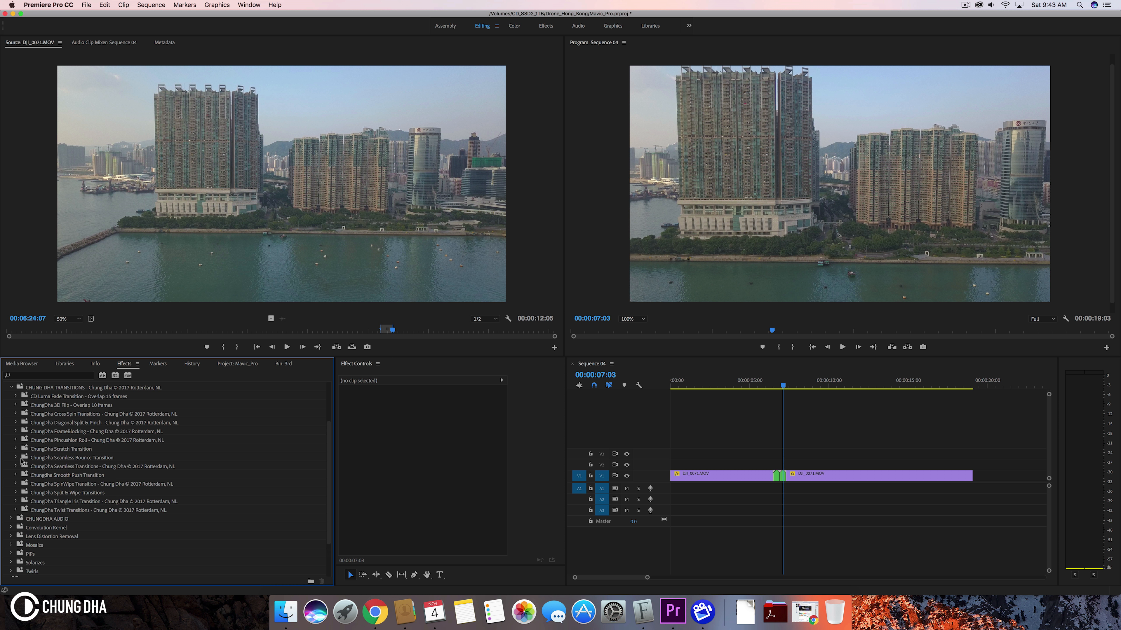
click(17, 467)
scroll(82, 512, down, 3)
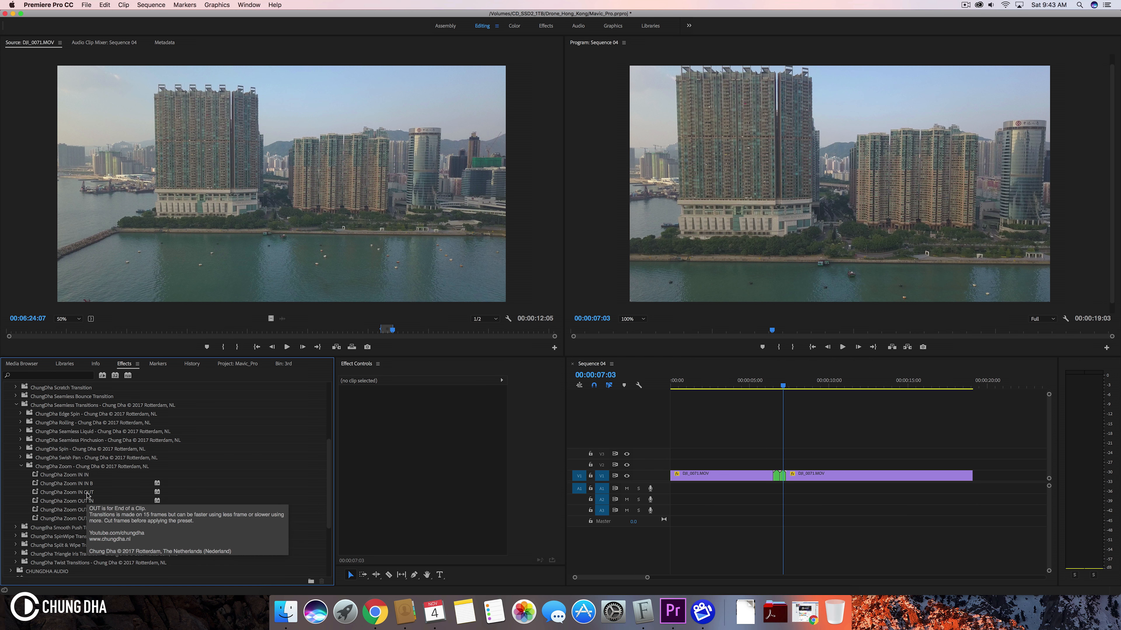
drag(90, 514, 746, 475)
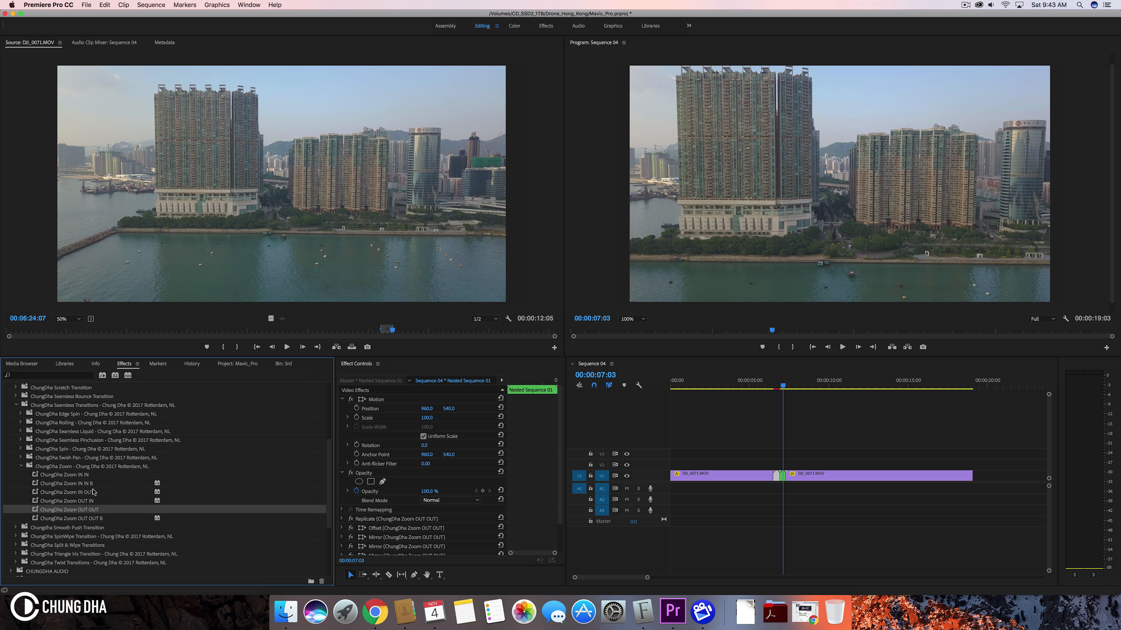
drag(90, 502, 783, 477)
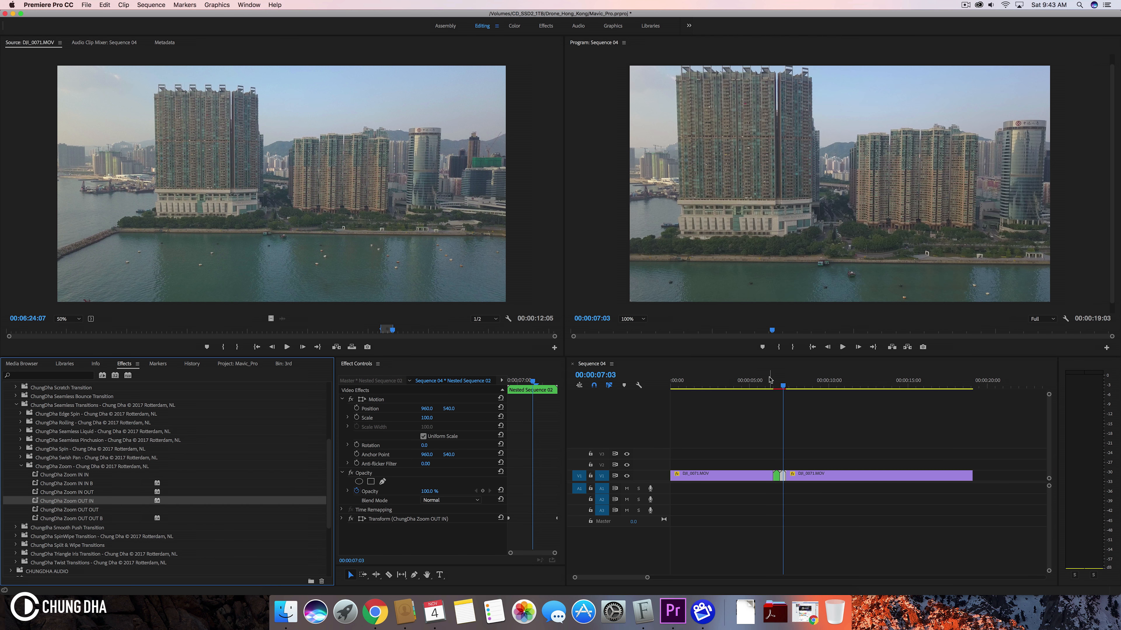
Render the timeline's video previews and play the zoom transition from just before the nested clips.
click(780, 383)
drag(781, 382, 773, 383)
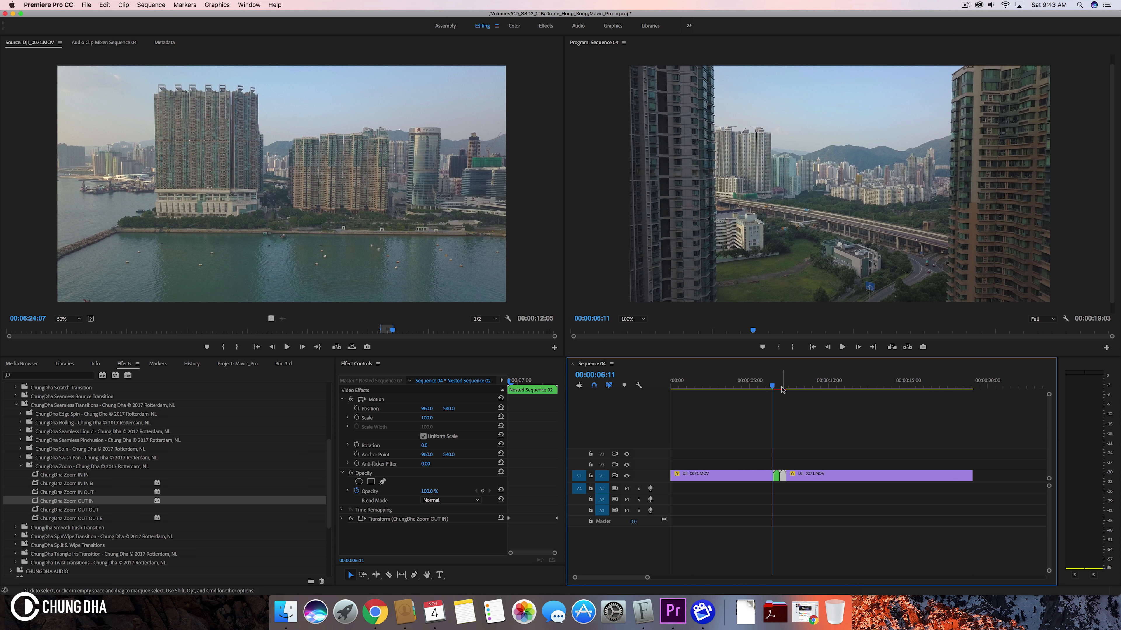
mouse_move(773, 385)
mouse_down()
mouse_move(787, 383)
mouse_move(768, 385)
mouse_up()
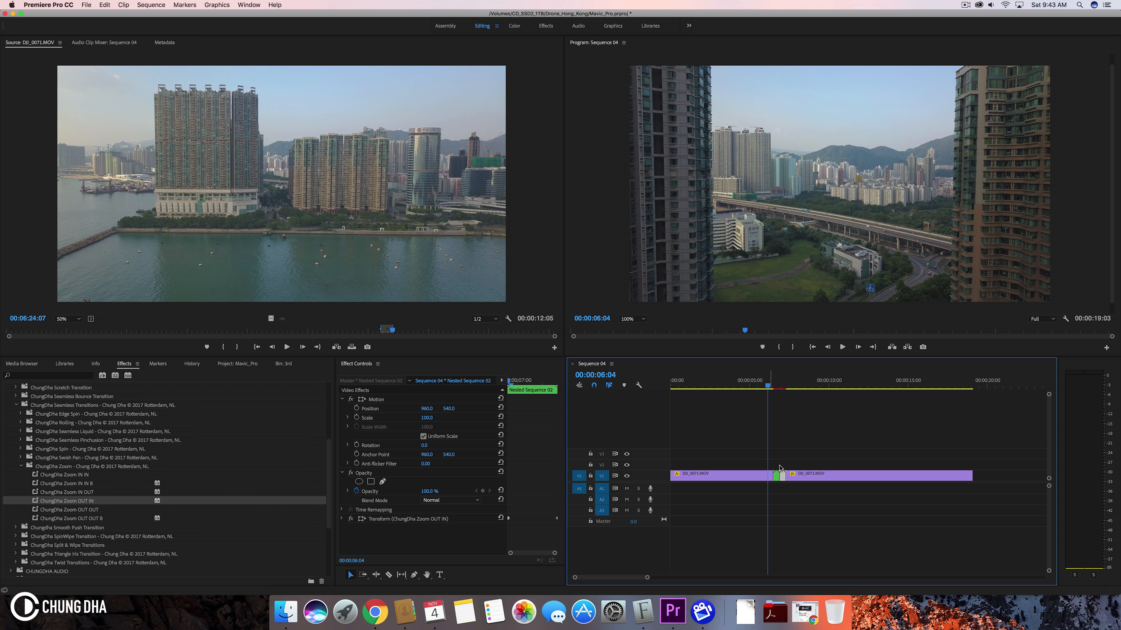
mouse_move(771, 388)
mouse_down()
mouse_move(788, 384)
mouse_move(767, 385)
mouse_up()
key(Left)
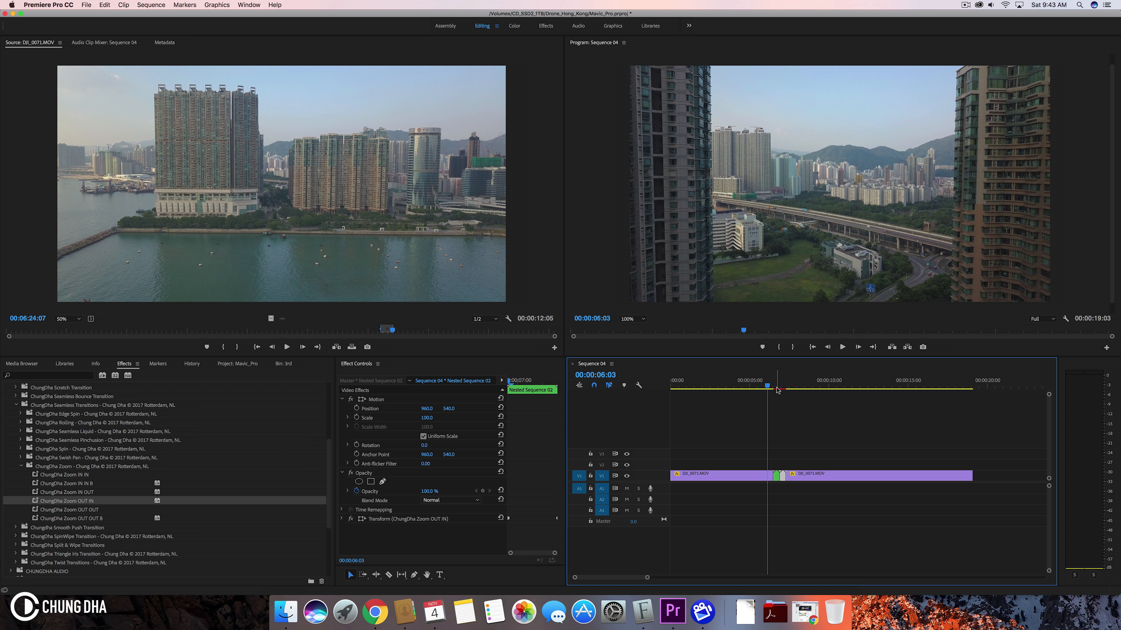
key(Return)
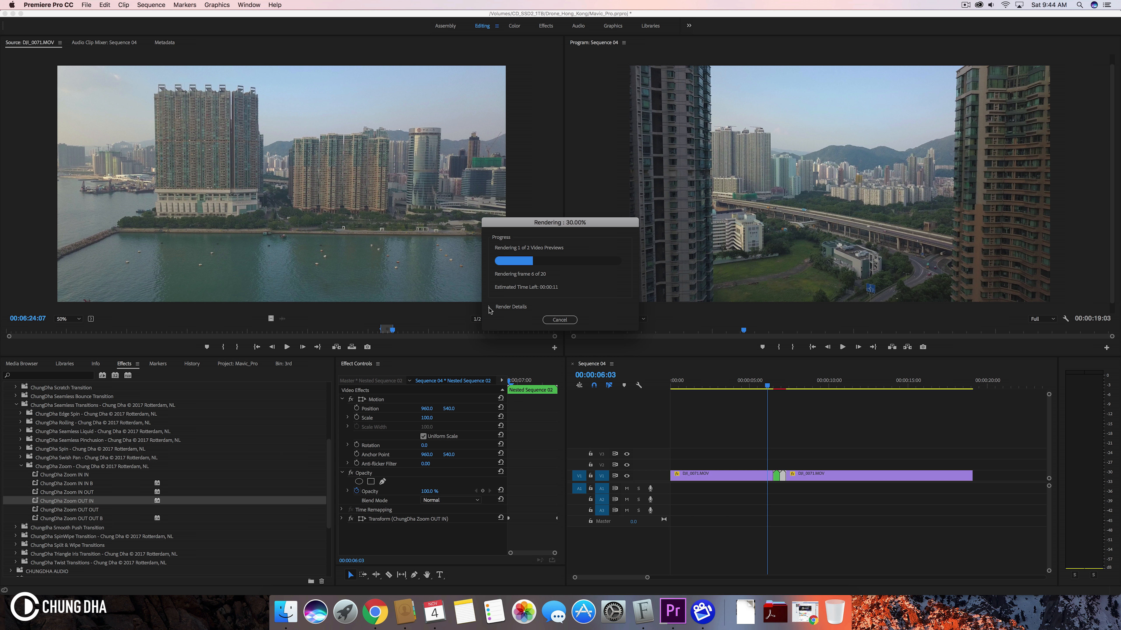
click(770, 386)
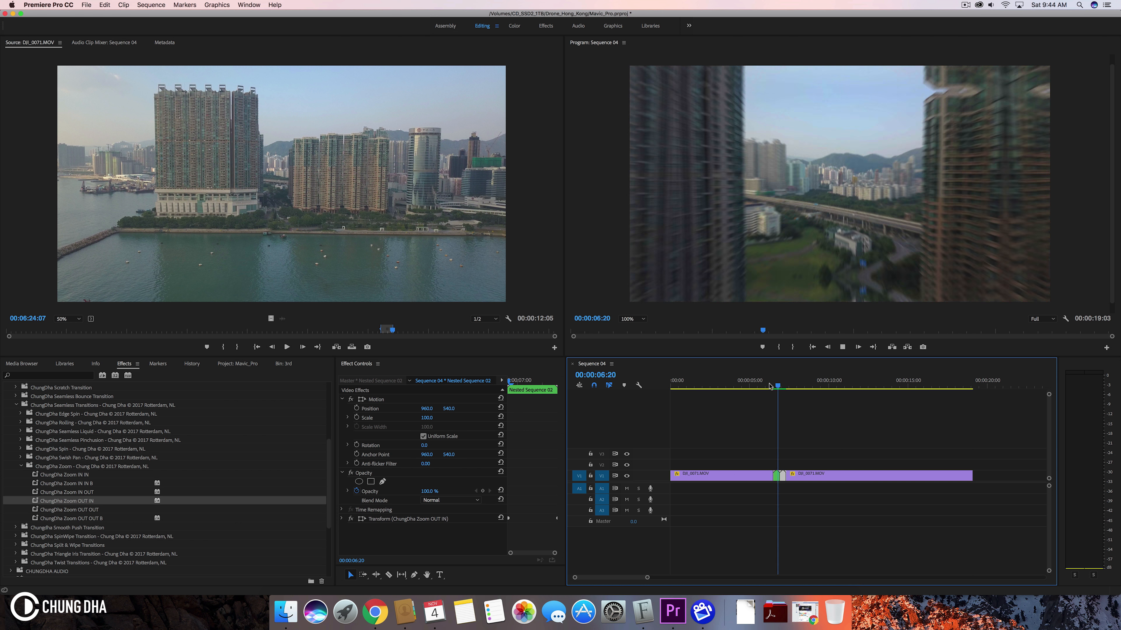
key(space)
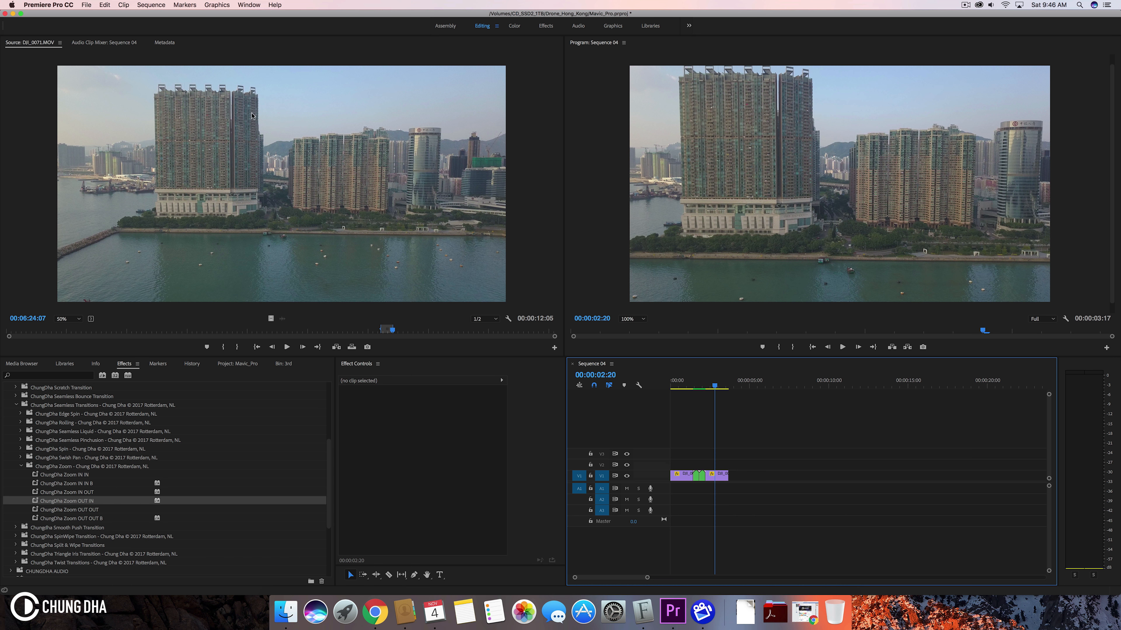
Open the media export settings for the sequence and choose the YouTube 1080p HD 2017 preset.
click(86, 5)
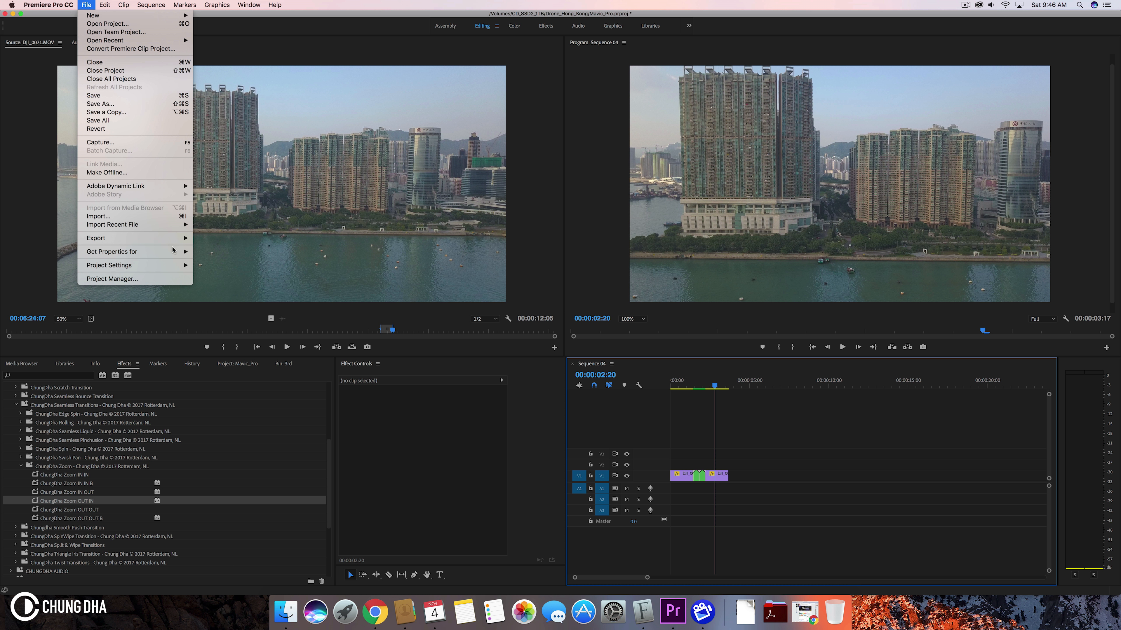
mouse_move(173, 242)
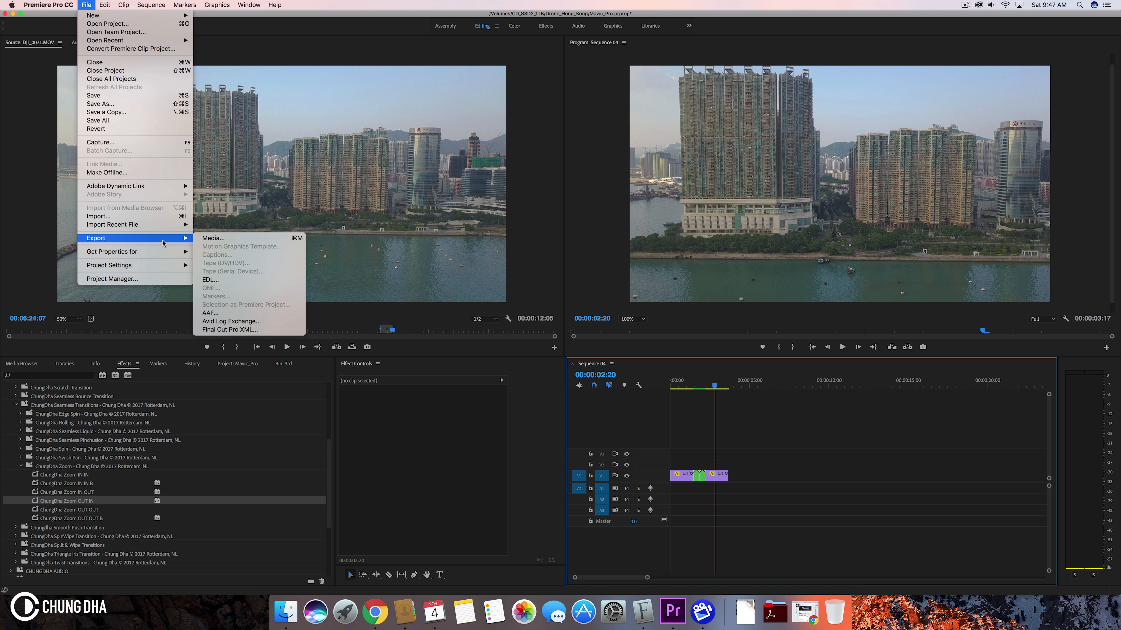
click(204, 239)
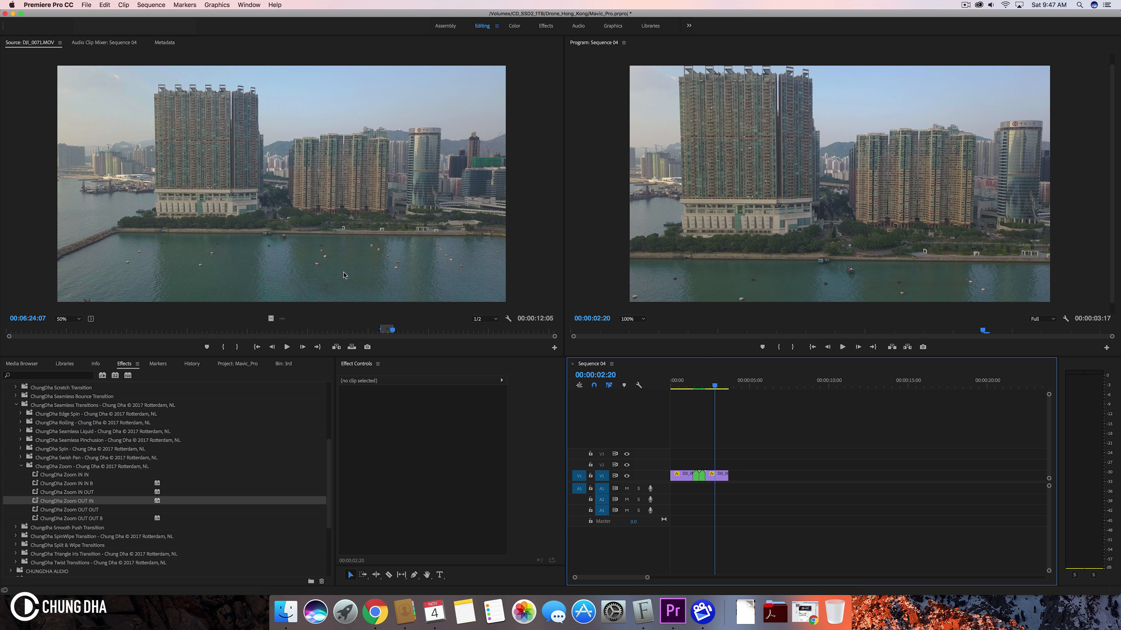
click(744, 174)
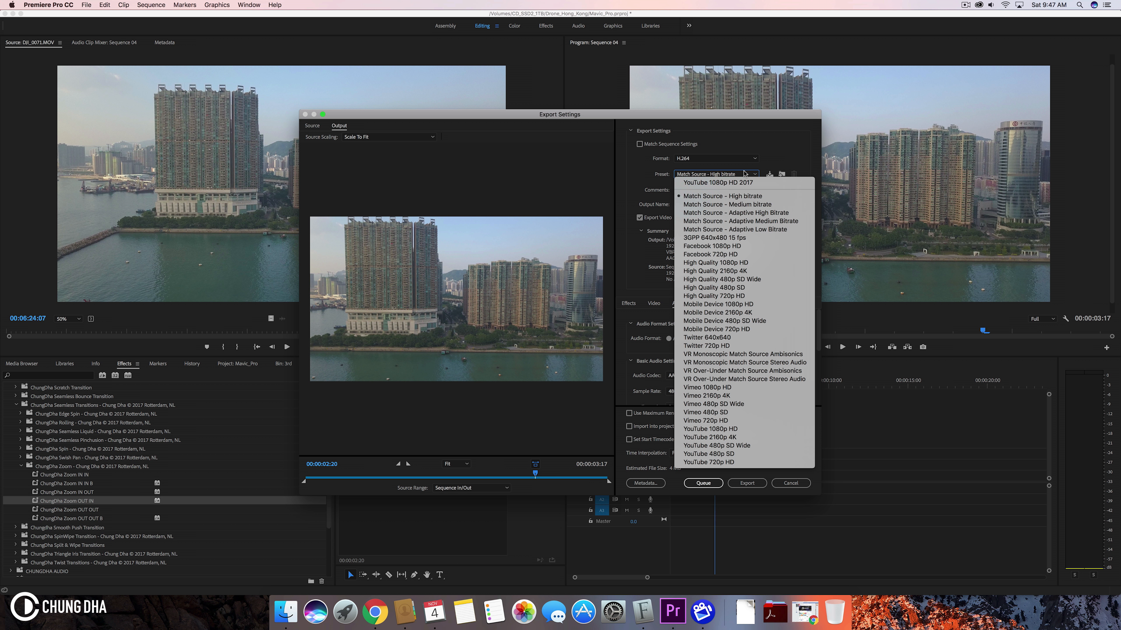
click(732, 182)
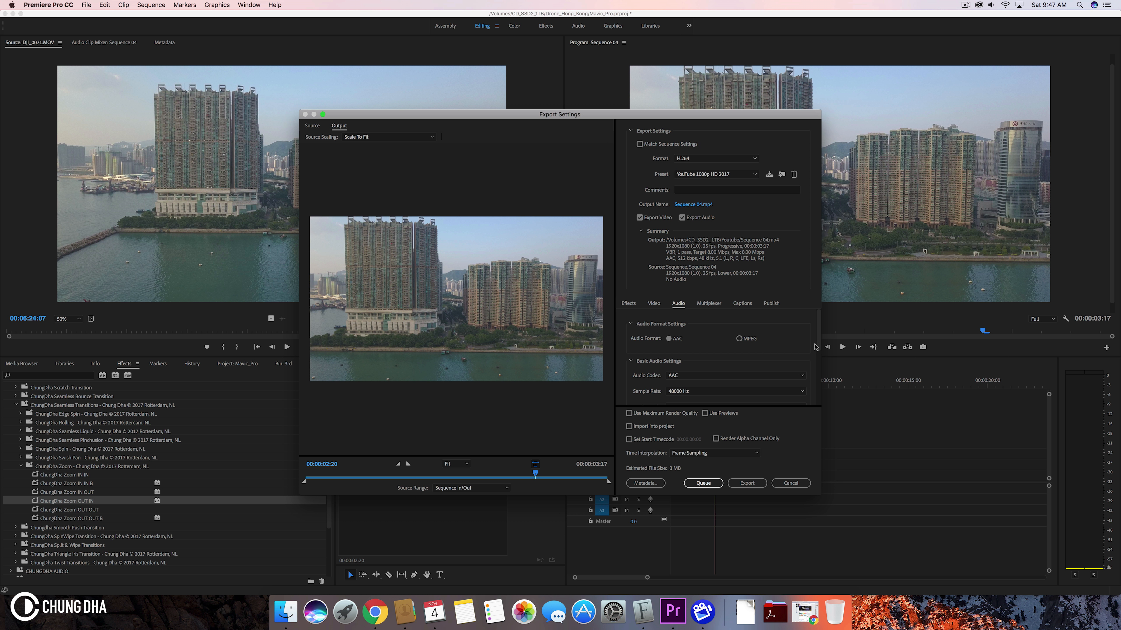
click(713, 176)
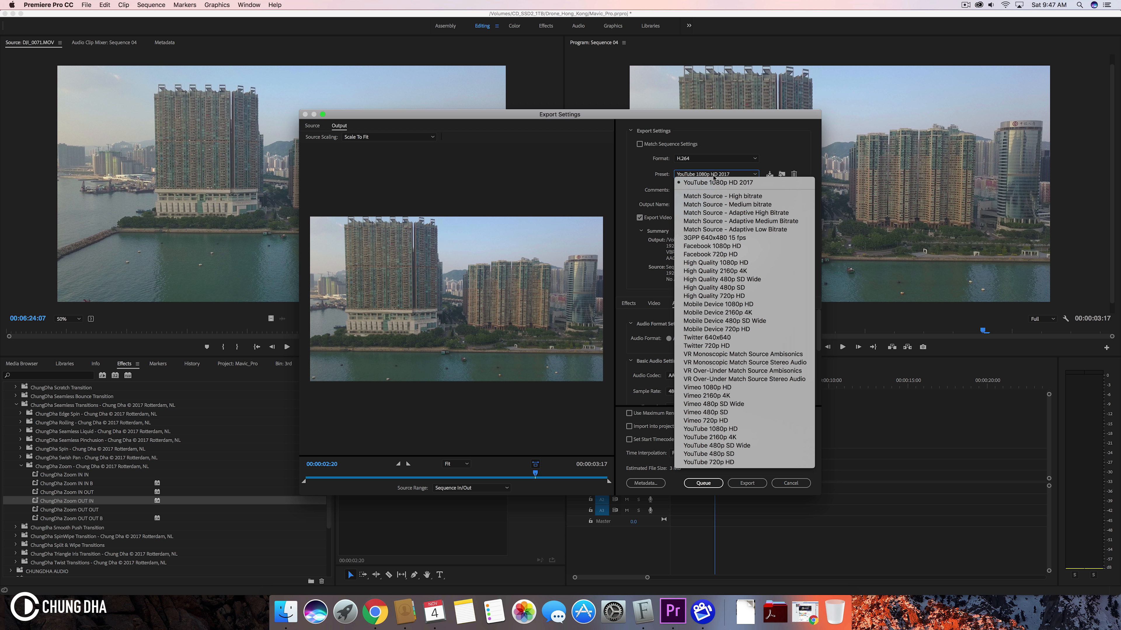
Set the export format to QuickTime with the GoPro CineForm YUV 10-bit preset.
click(711, 159)
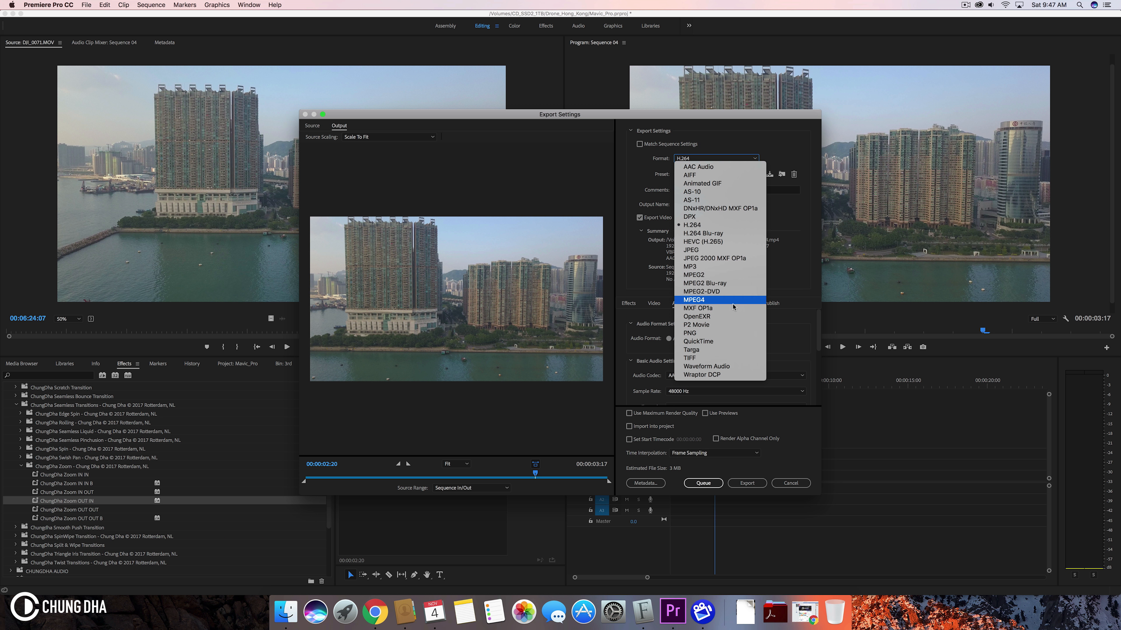
click(728, 341)
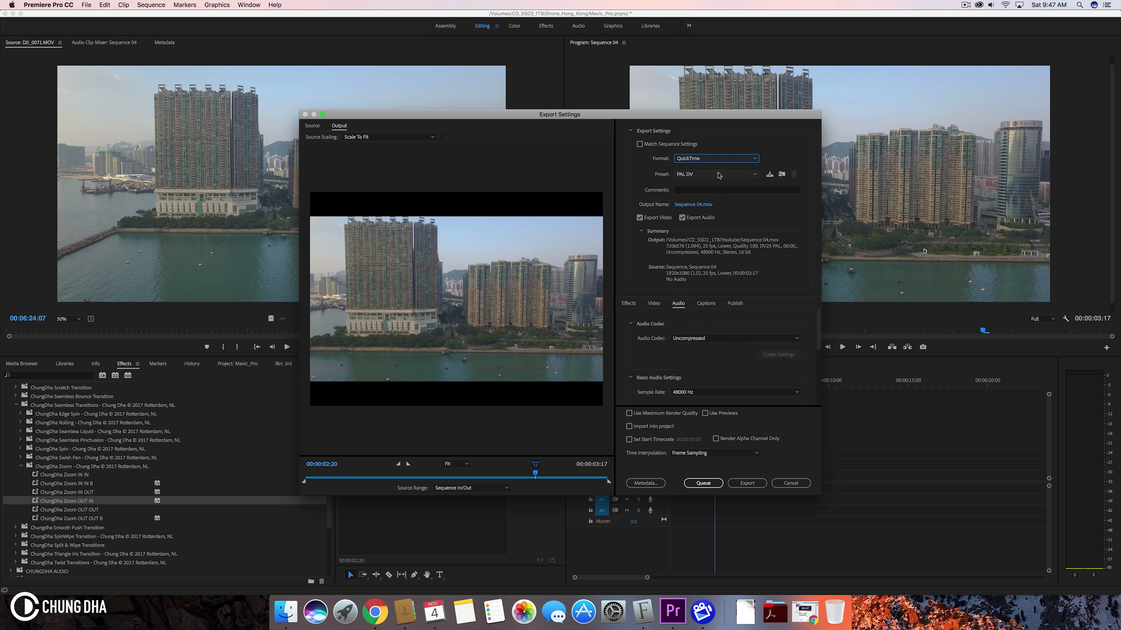
click(719, 175)
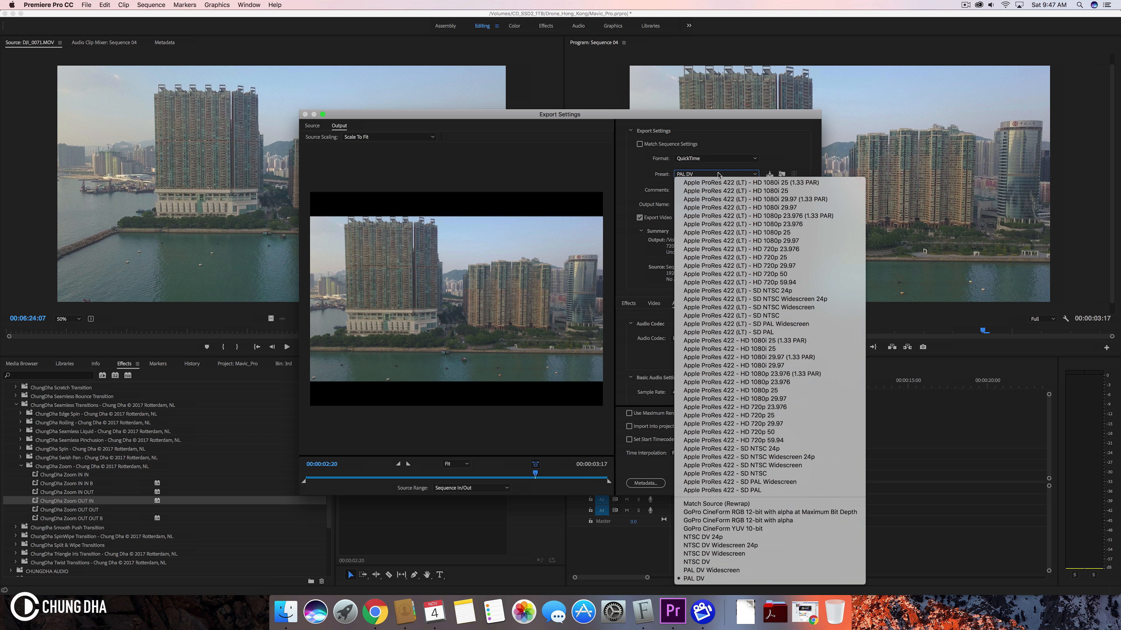
click(771, 530)
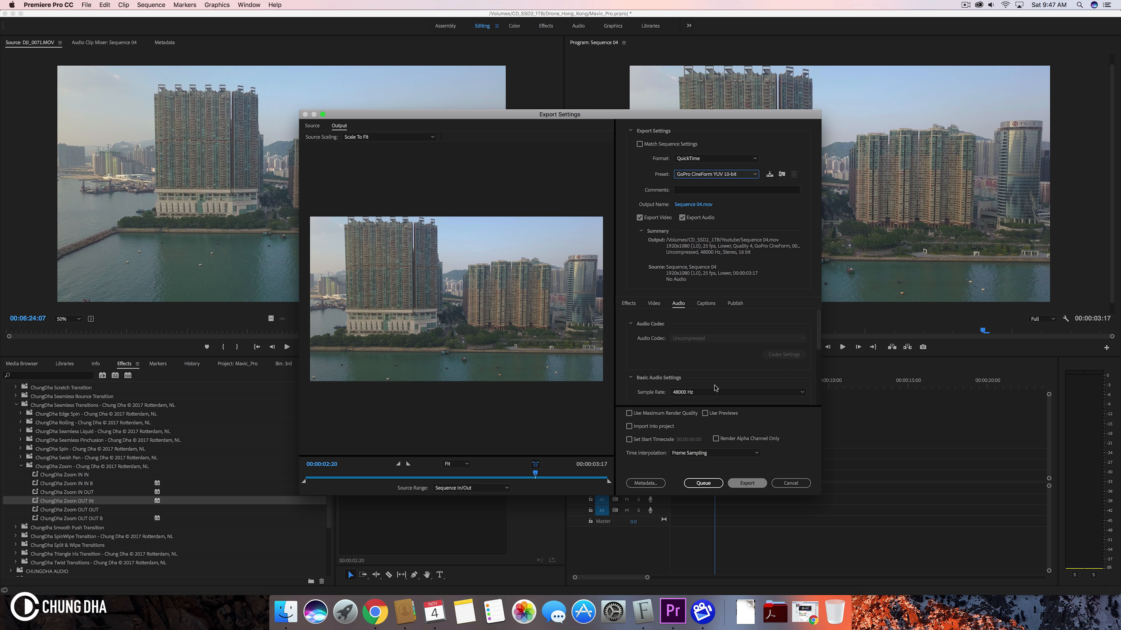
Enable Use Previews so the export reuses the rendered preview files.
drag(820, 341, 819, 375)
scroll(820, 375, up, 5)
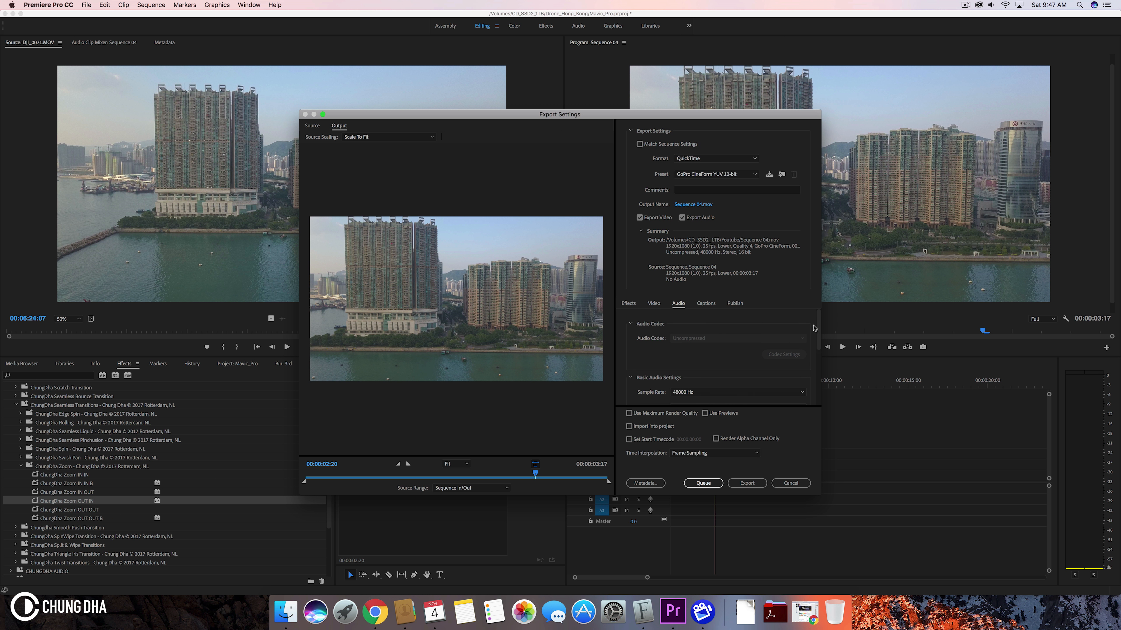
click(705, 414)
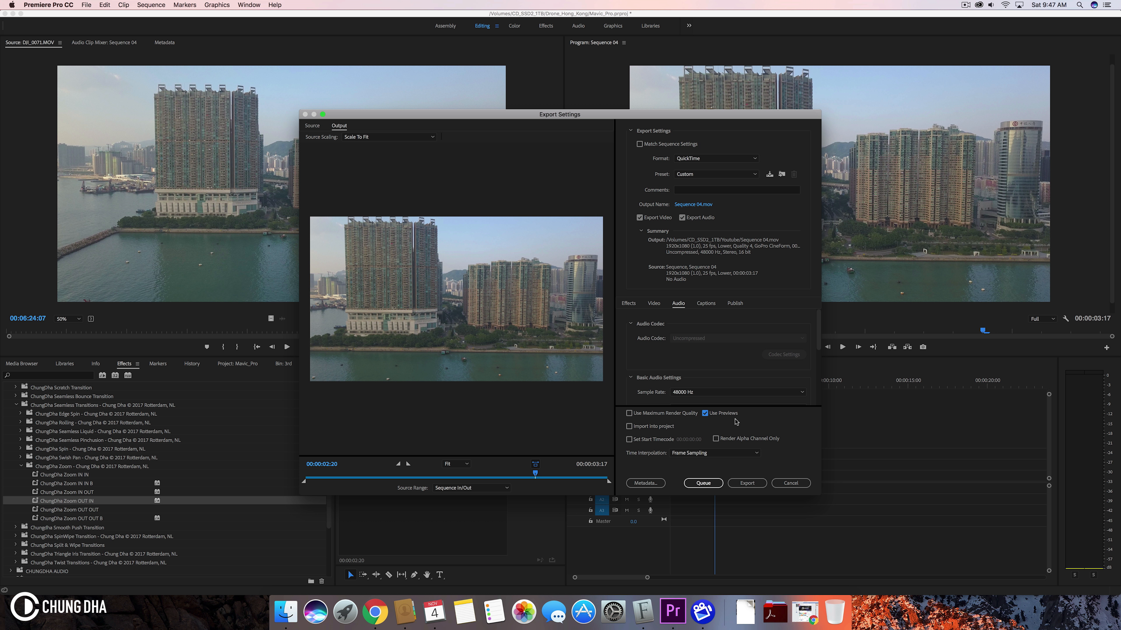
Reapply the GoPro CineForm YUV 10-bit preset to the QuickTime export and turn Use Previews back on each time.
click(714, 174)
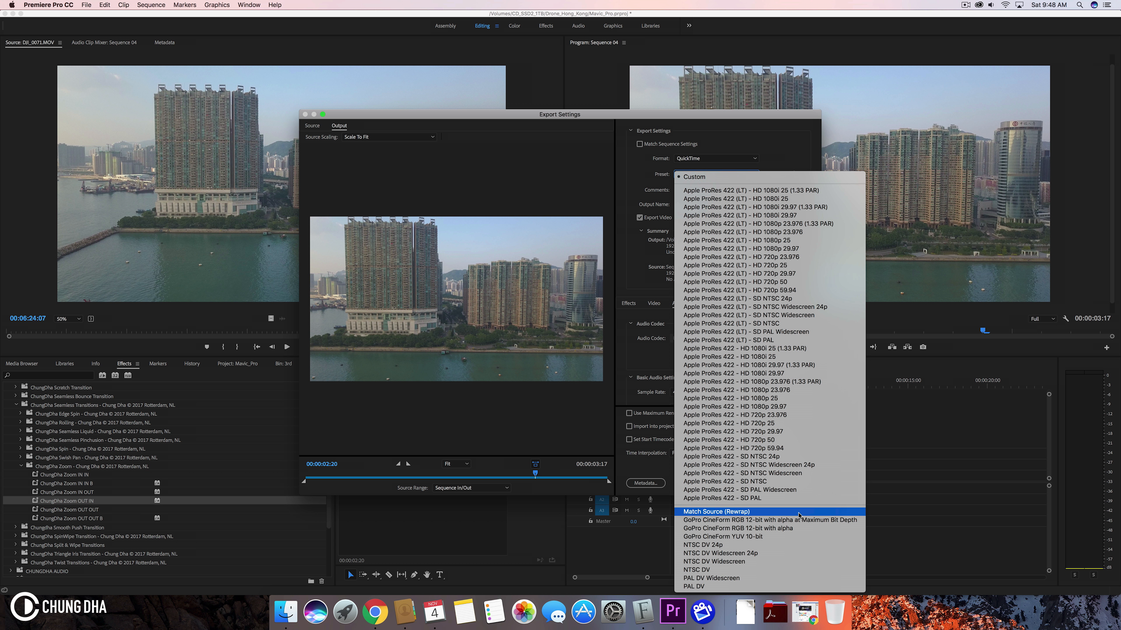
click(787, 537)
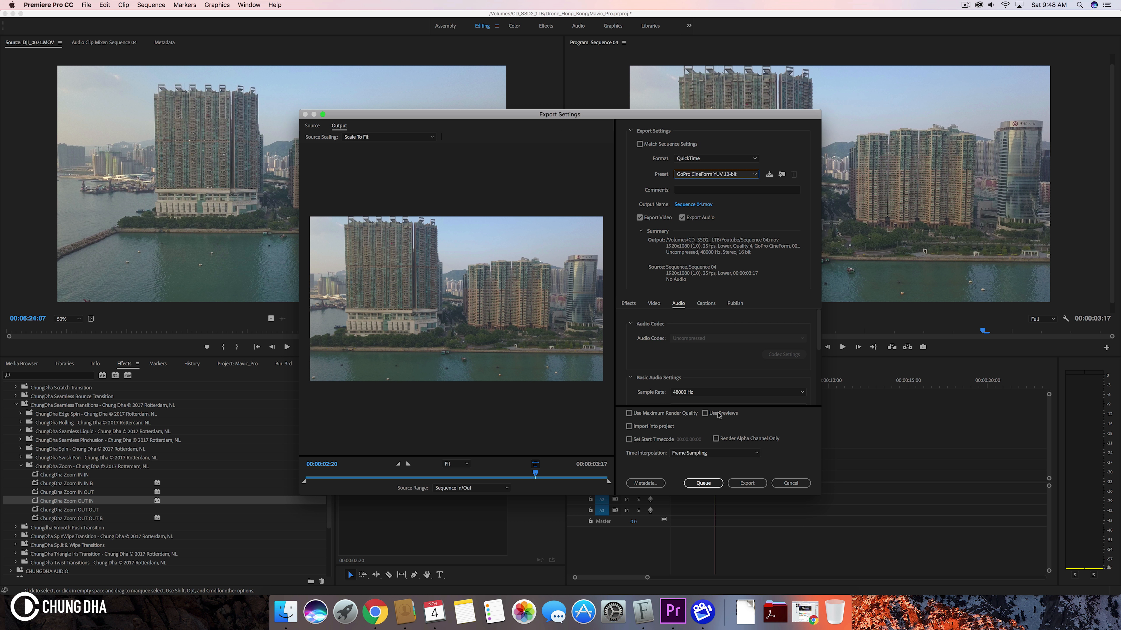
click(705, 413)
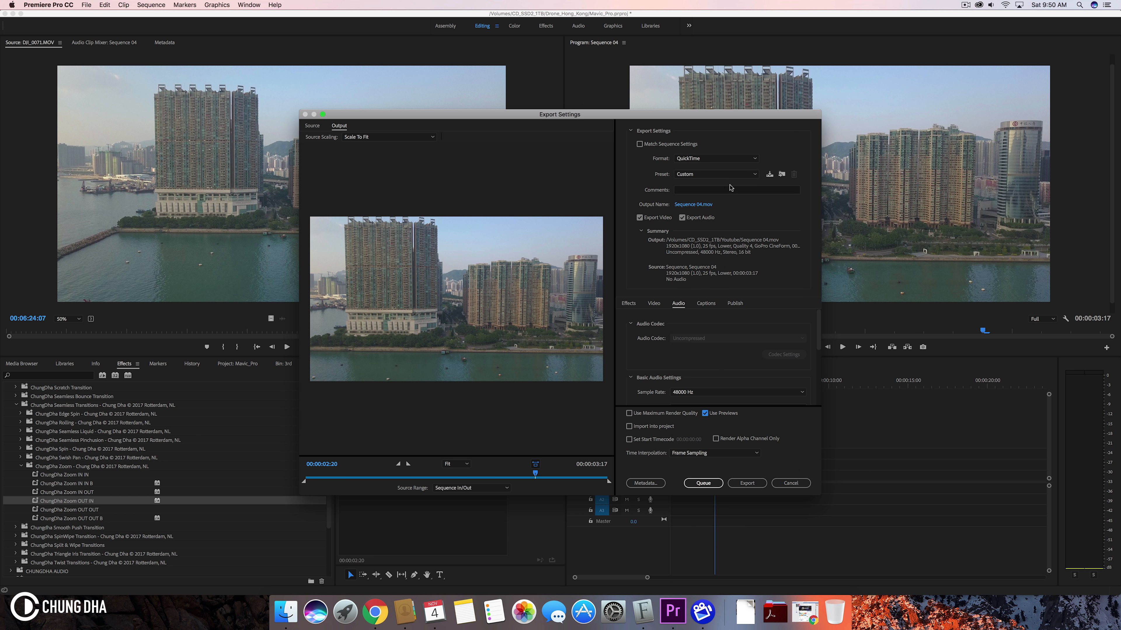
click(728, 174)
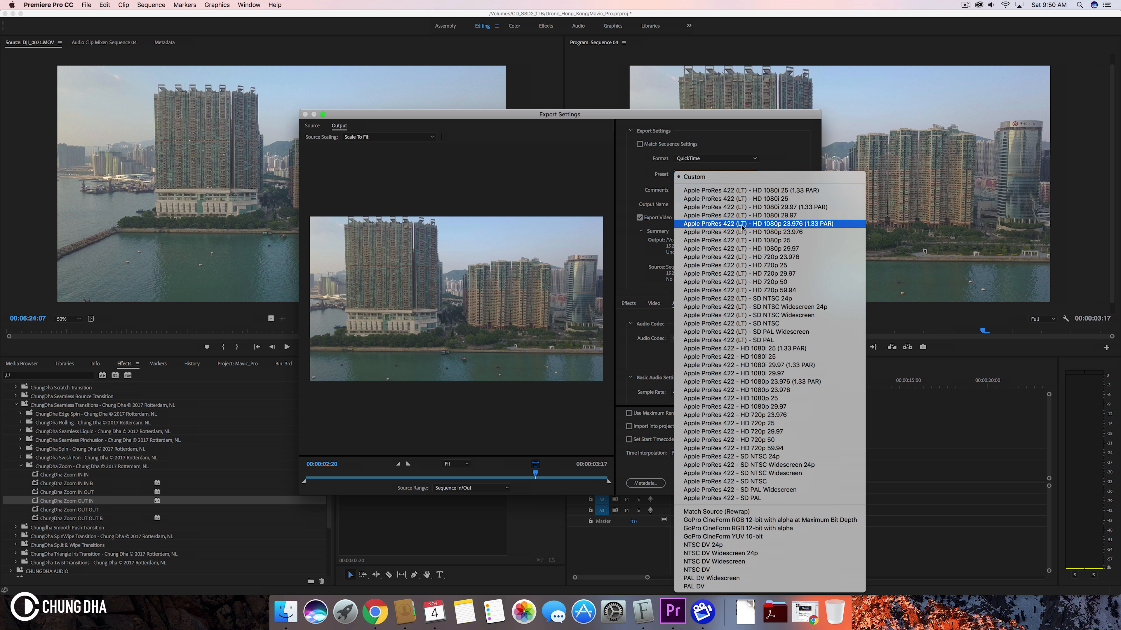
click(790, 536)
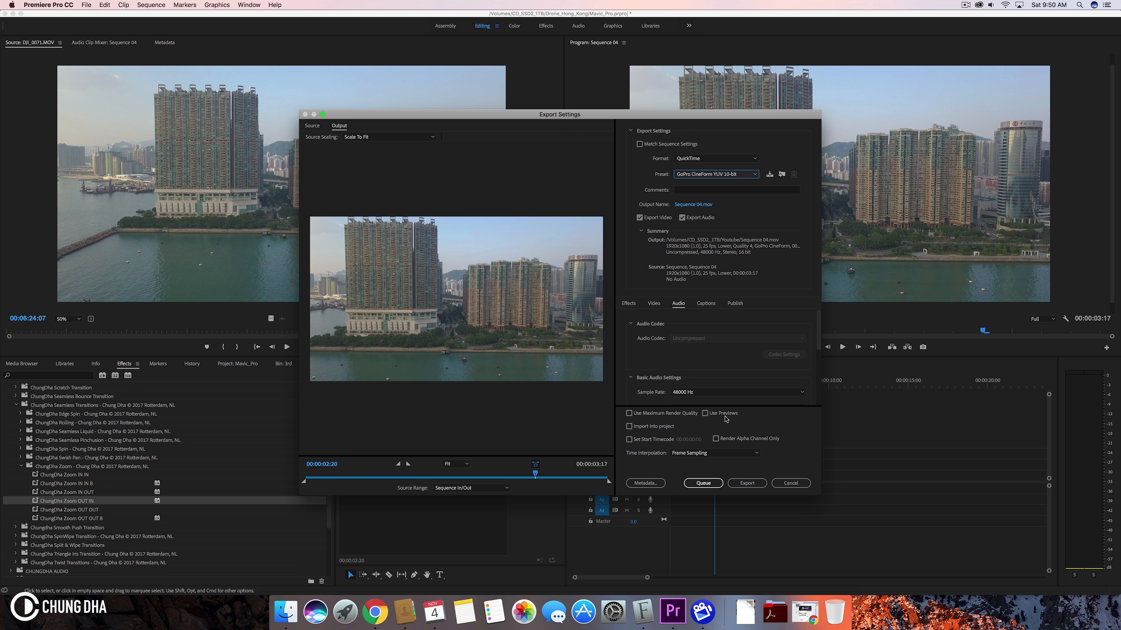
click(708, 413)
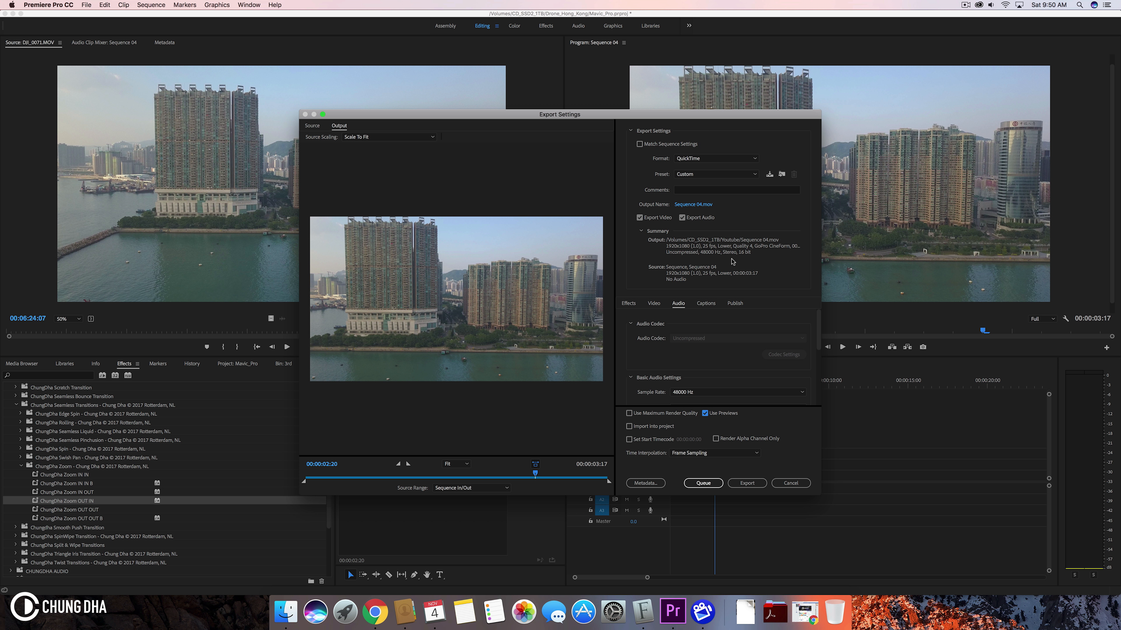
Set the sequence's export format to H.264 in the export settings.
click(722, 173)
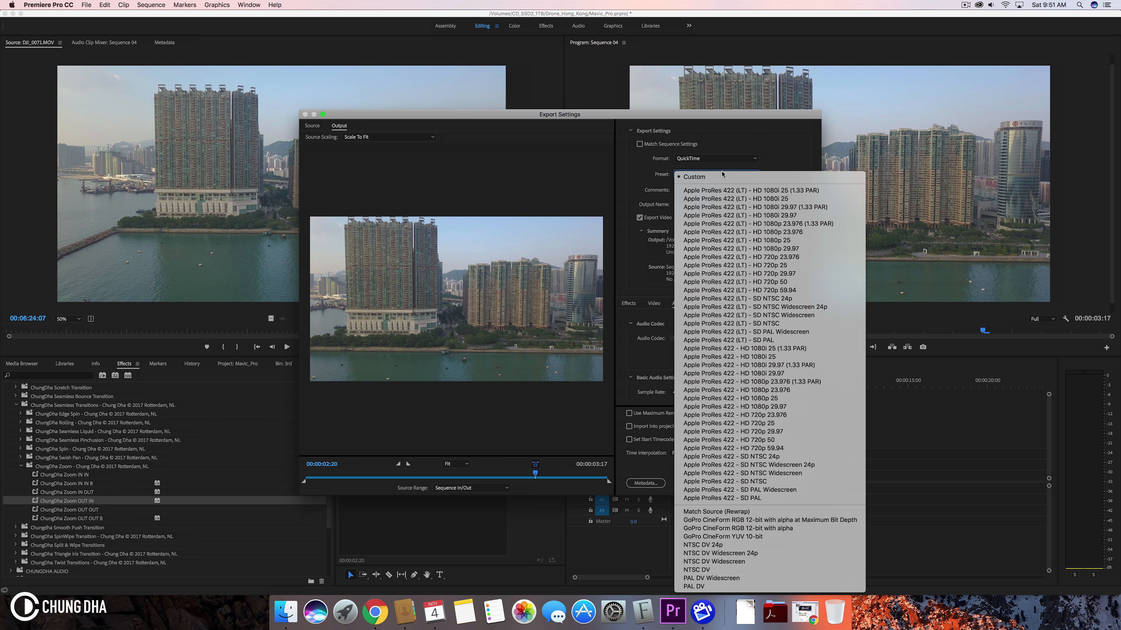
click(718, 158)
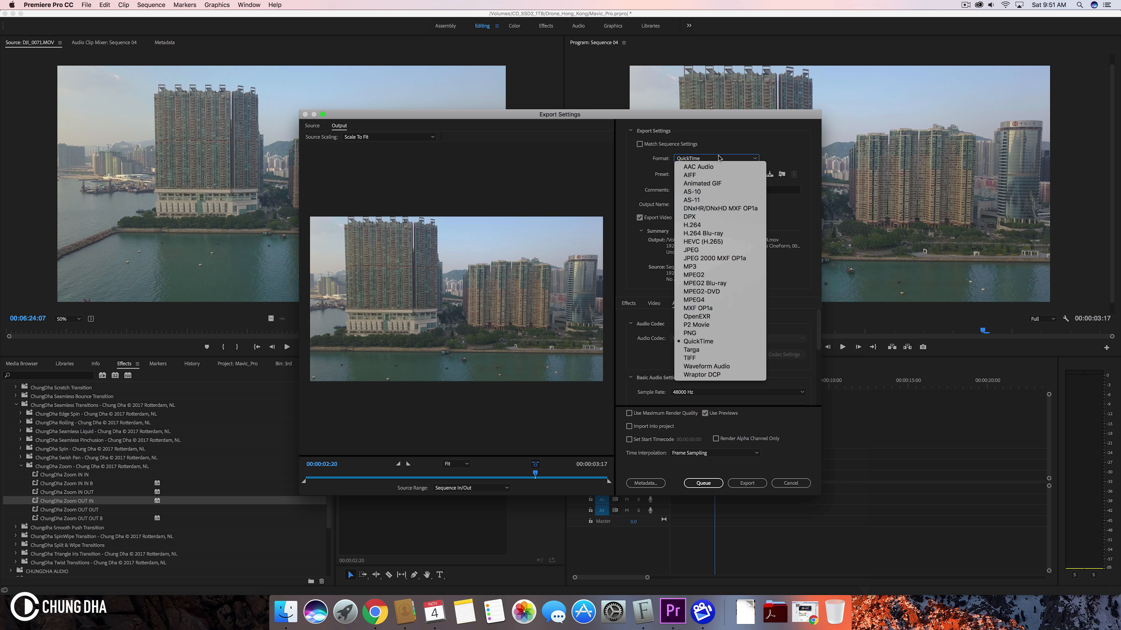
click(701, 224)
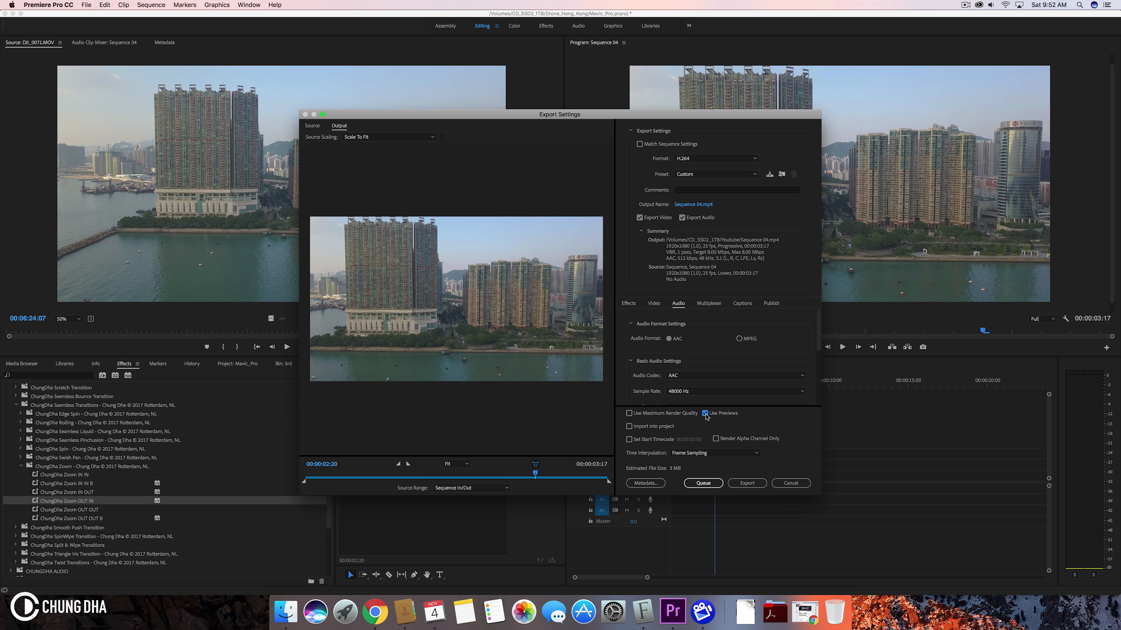